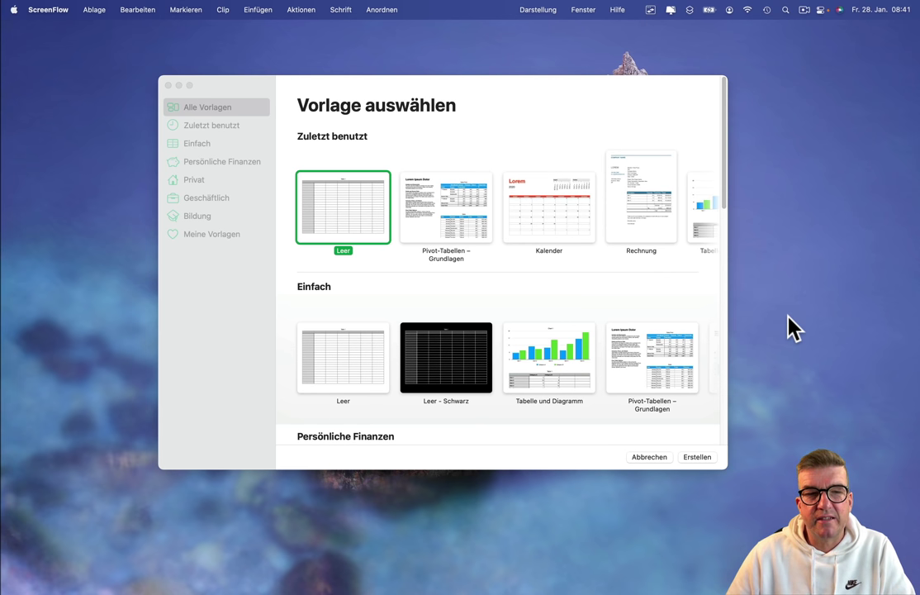
Browse the template gallery and create a new spreadsheet from the Leer template.
click(586, 101)
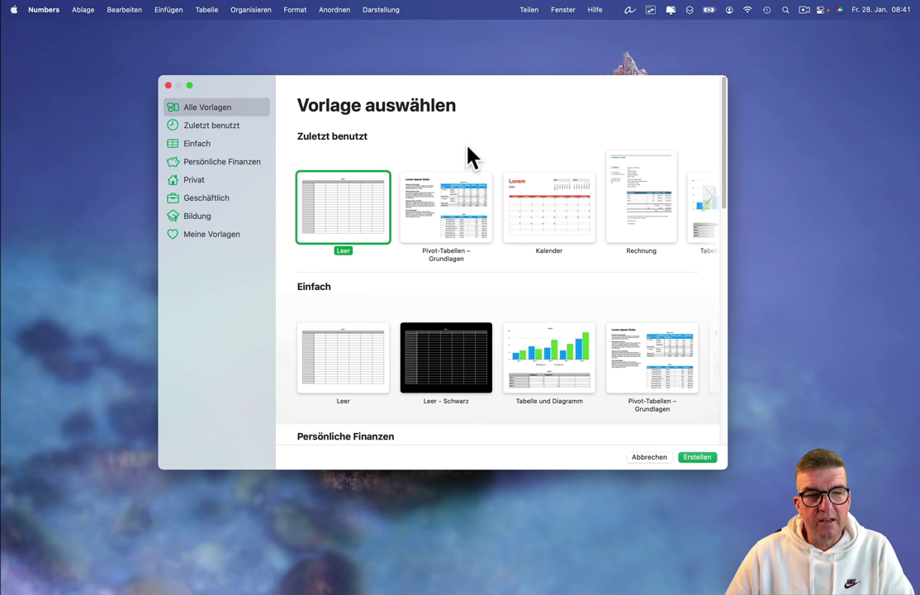
scroll(493, 277, down, 10)
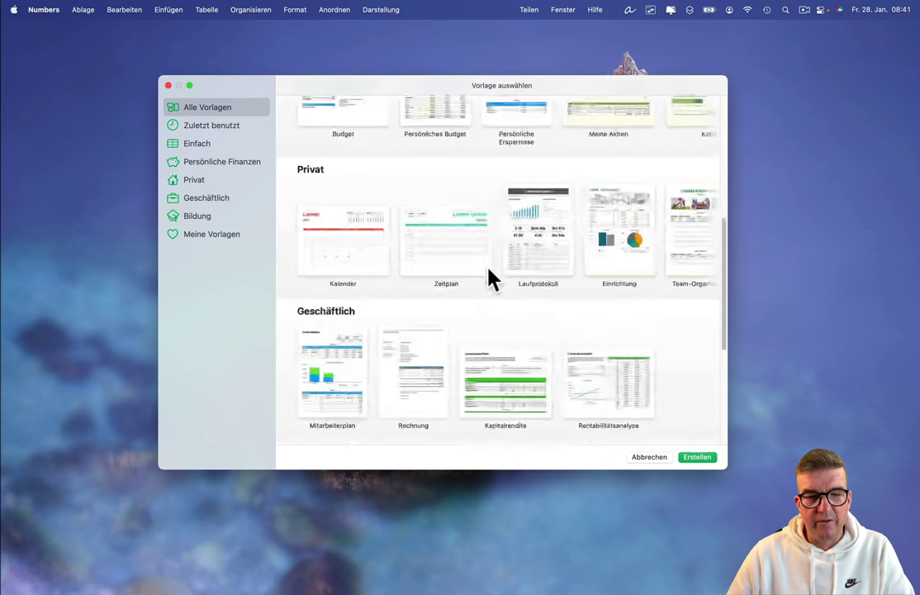
scroll(490, 279, down, 5)
scroll(490, 278, up, 15)
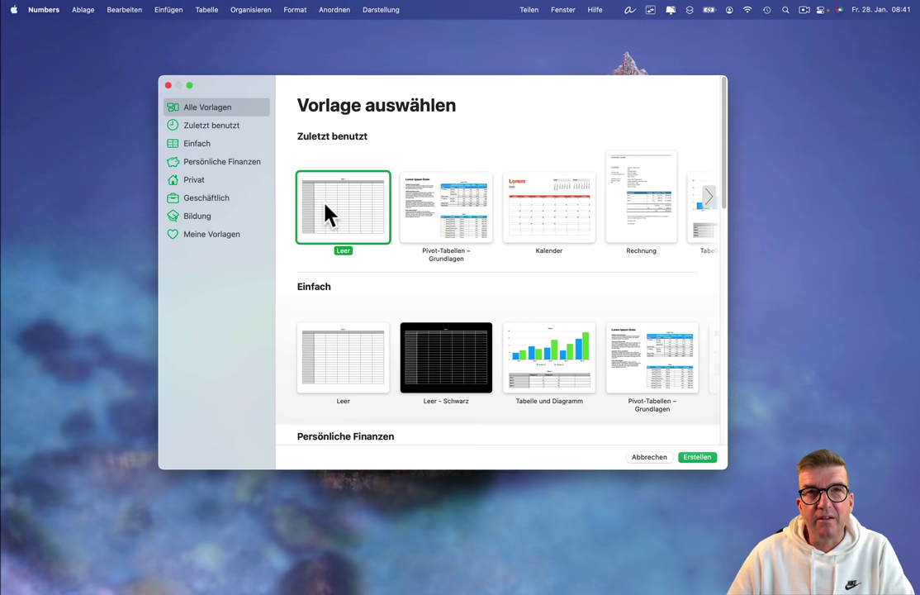
click(709, 459)
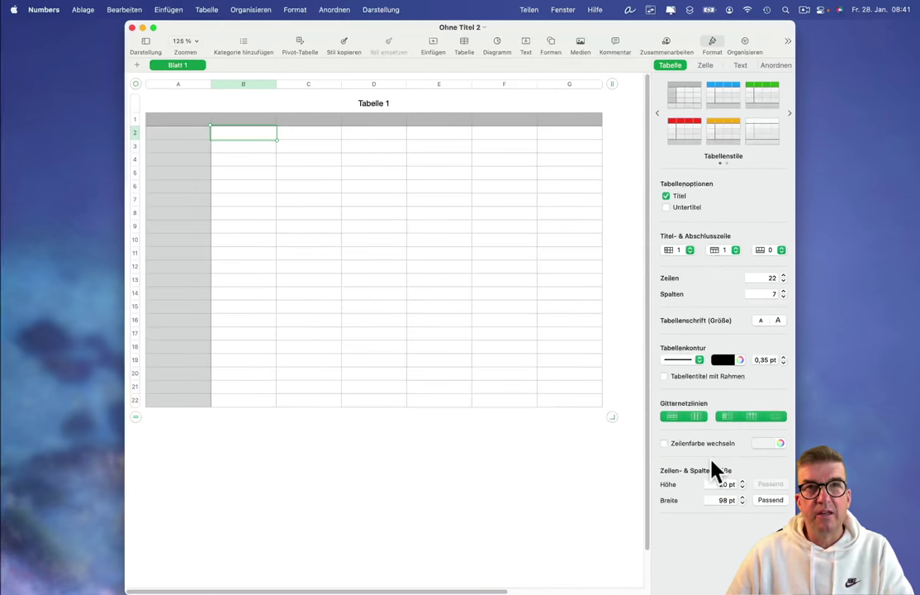
Show the spreadsheet in full screen and move the table away from the sheet's upper-left corner towards the middle.
click(153, 28)
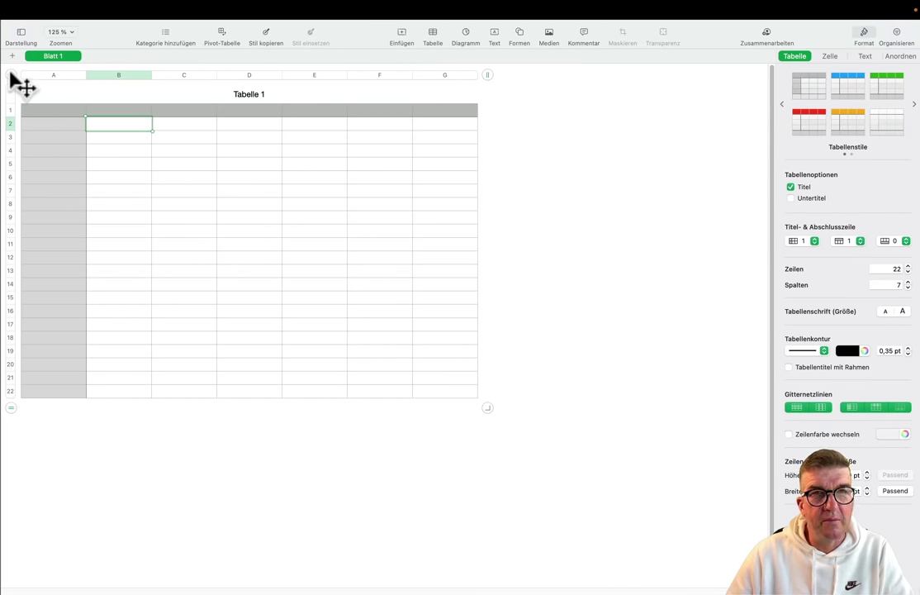
drag(13, 75, 166, 142)
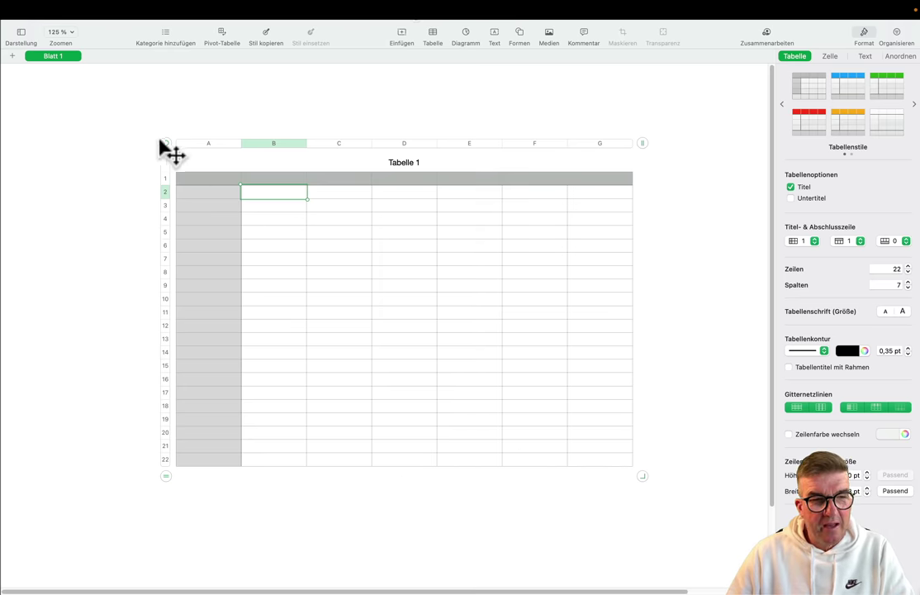
drag(165, 143, 165, 123)
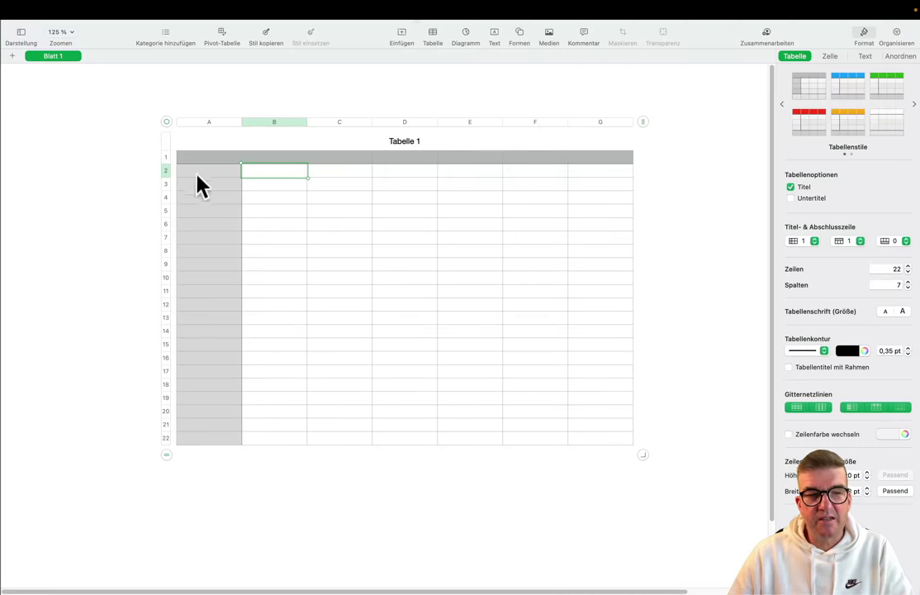
click(340, 172)
click(388, 174)
click(208, 114)
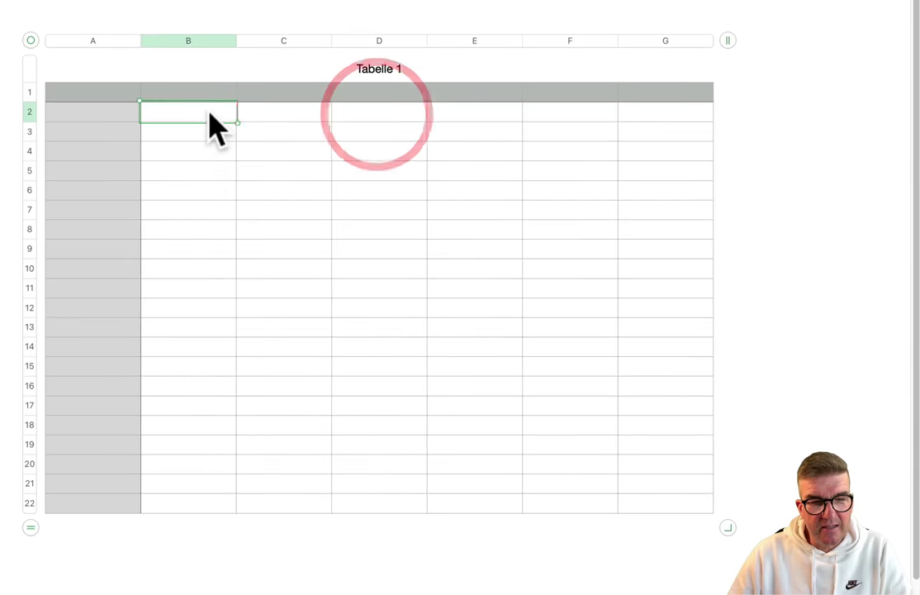
click(213, 153)
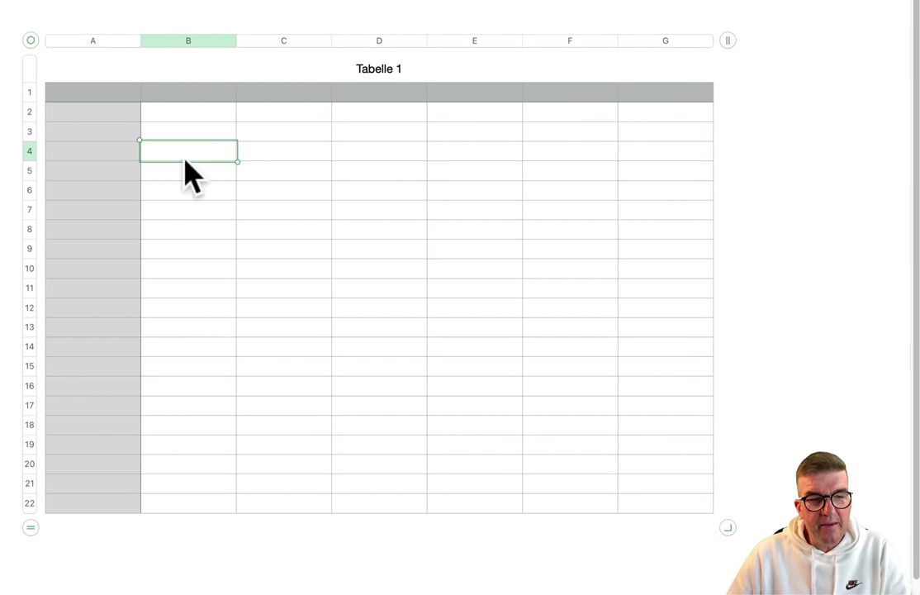
click(366, 130)
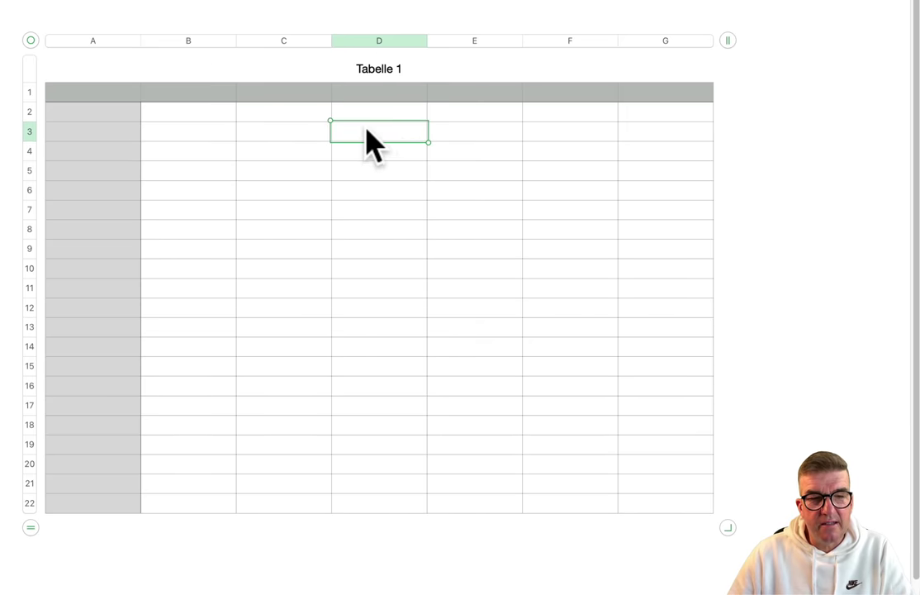
click(286, 119)
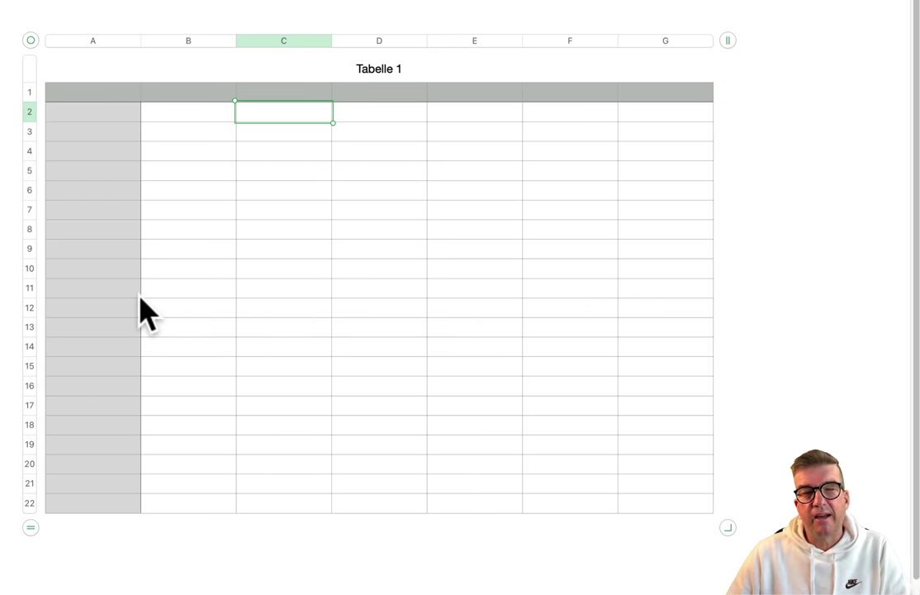
Enter the column headers Auto, Garten, Lebensmittel and Haus in cells B1 to E1.
click(185, 91)
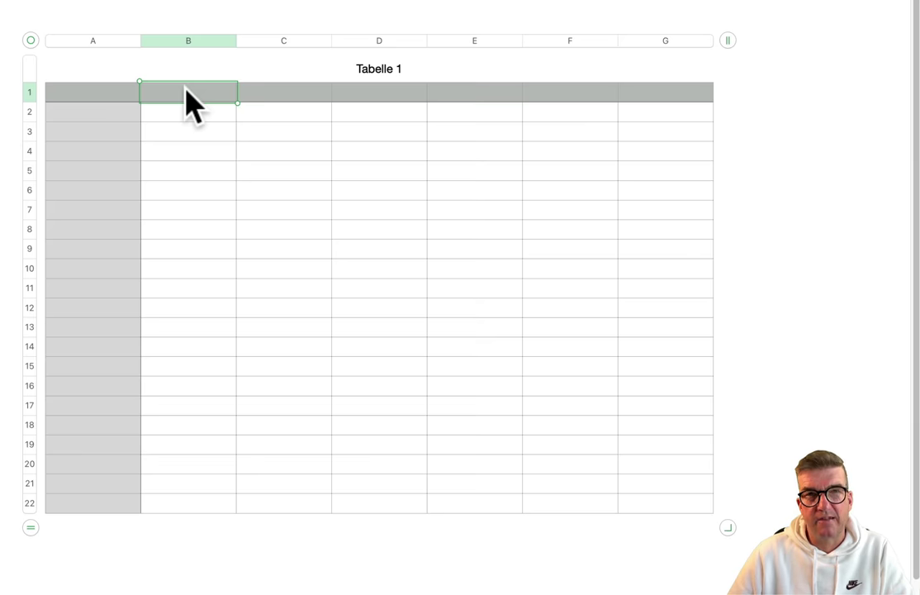
text(Auto)
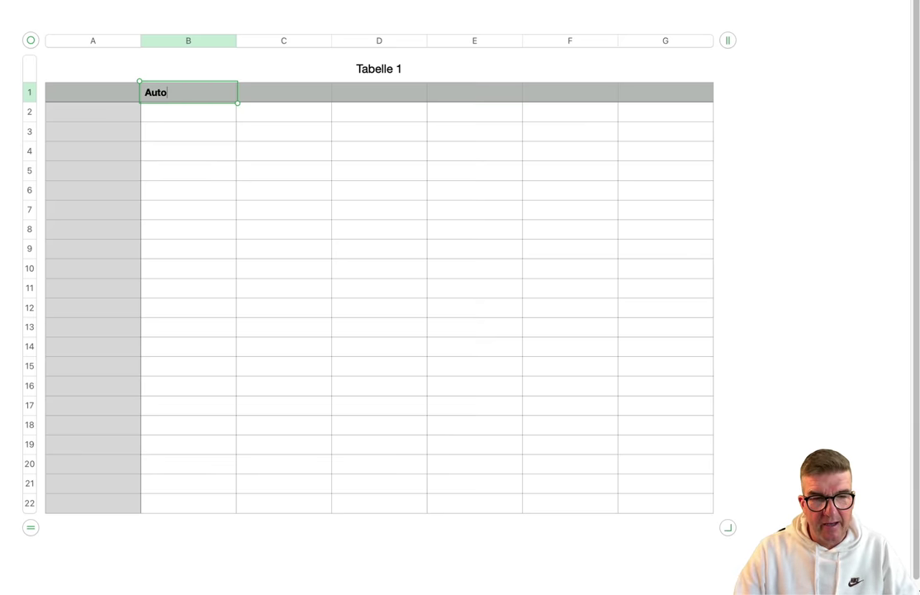
key(Tab)
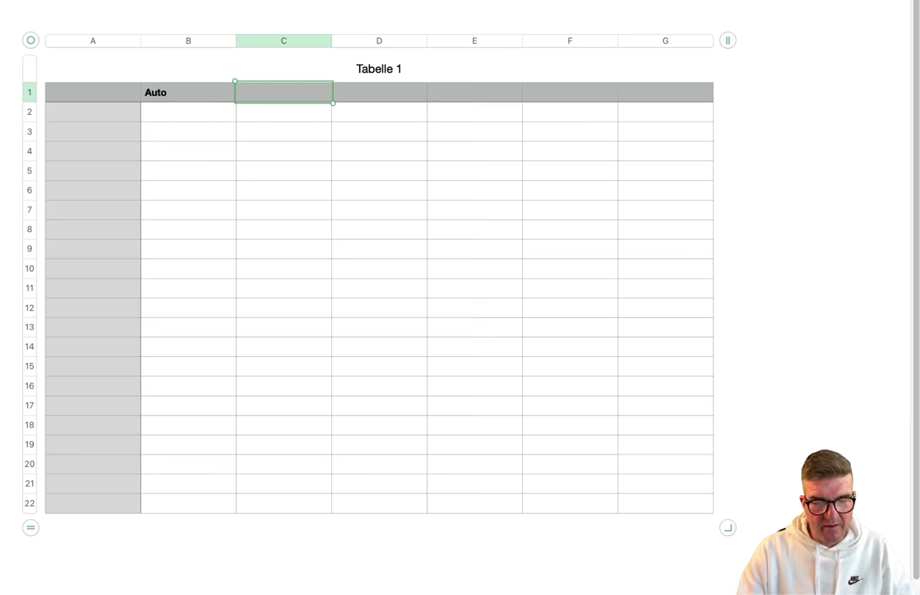
text(Gartem)
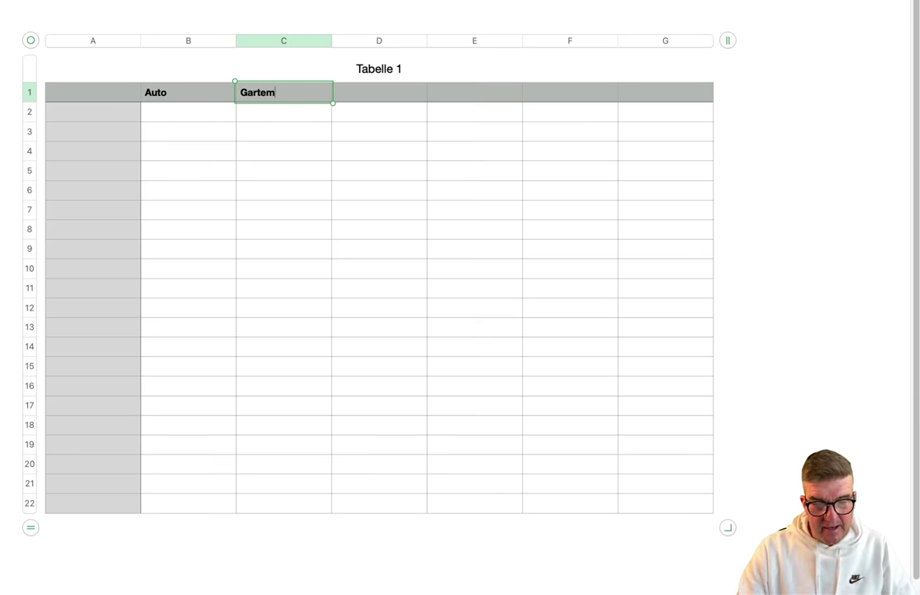
key(BackSpace)
text(n)
key(Tab)
text(Leben)
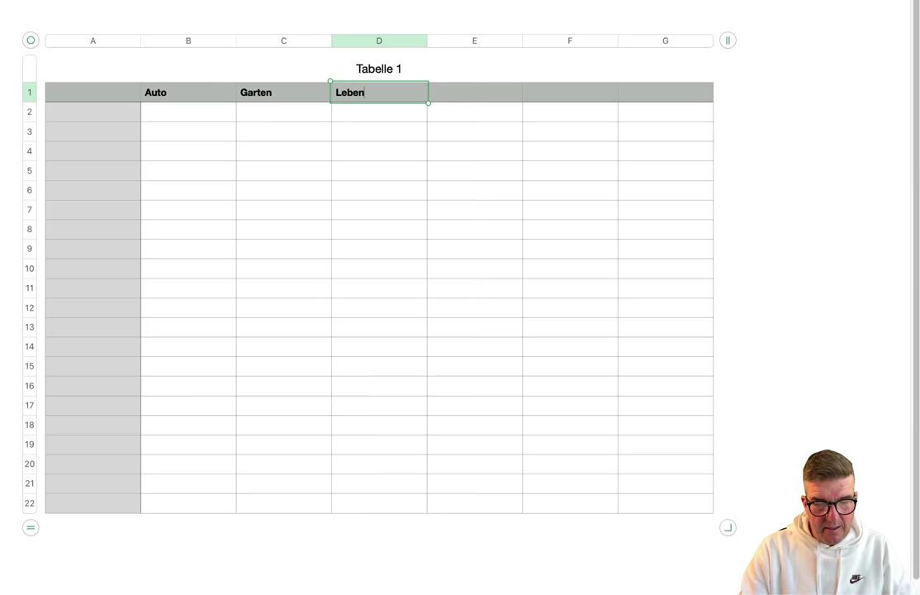
text(smittel)
key(Tab)
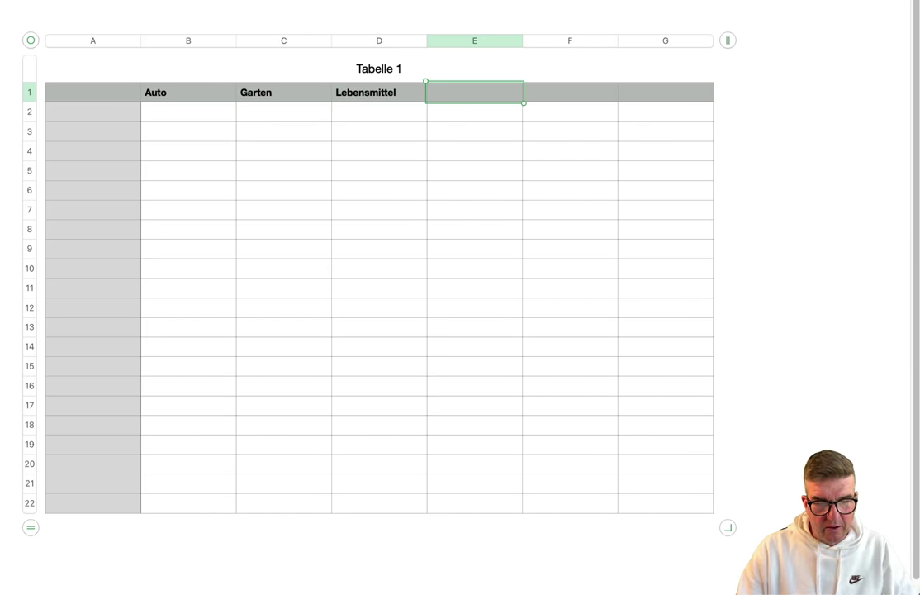
text(Haus)
key(Tab)
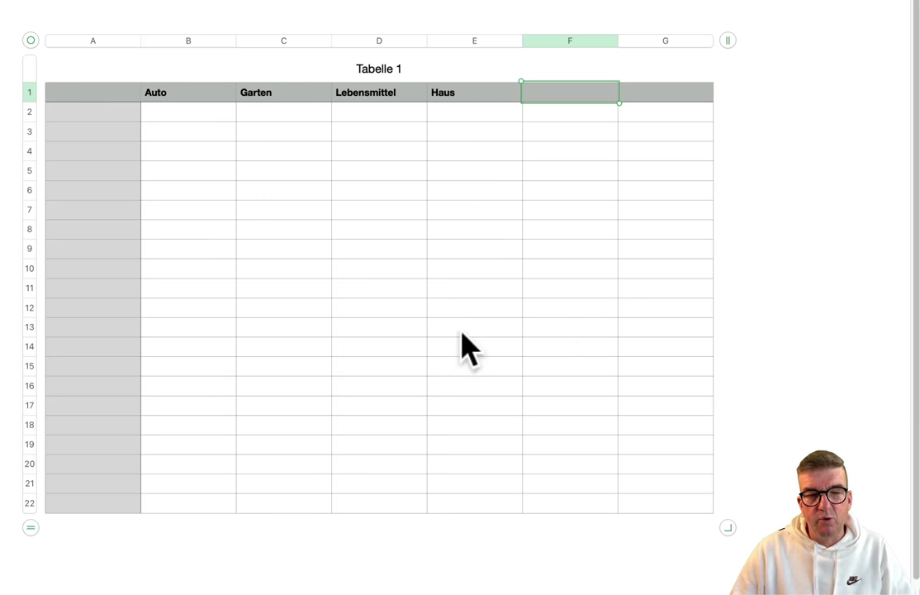
Enter Januar in A2 and Februar in A3, and autofill the following months down to Dezember in A13.
click(95, 115)
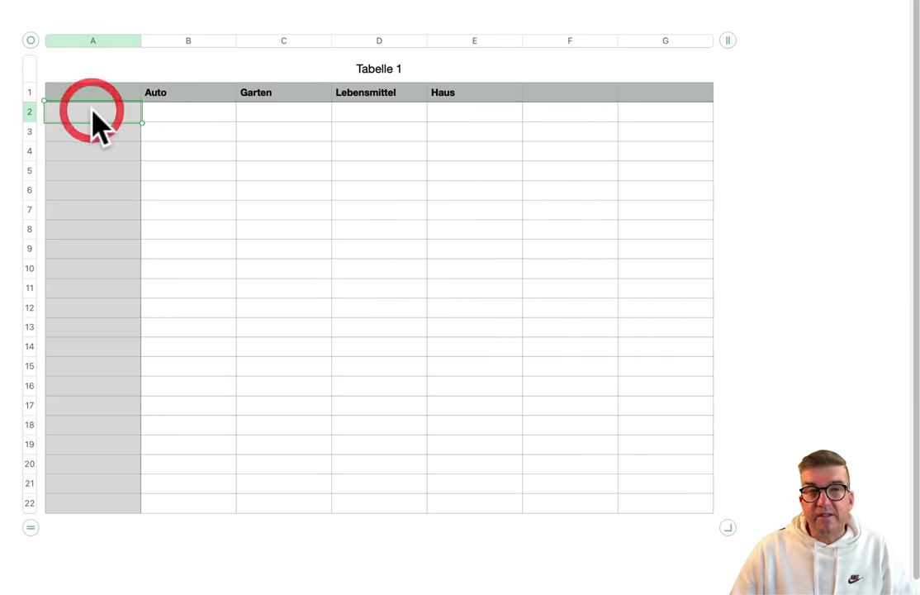
text(Januar)
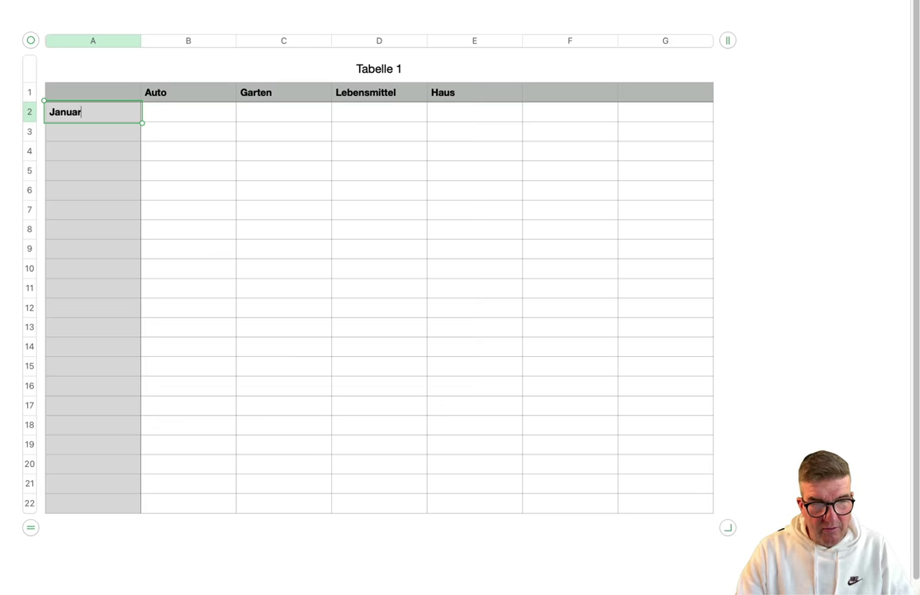
key(Return)
text(Februar)
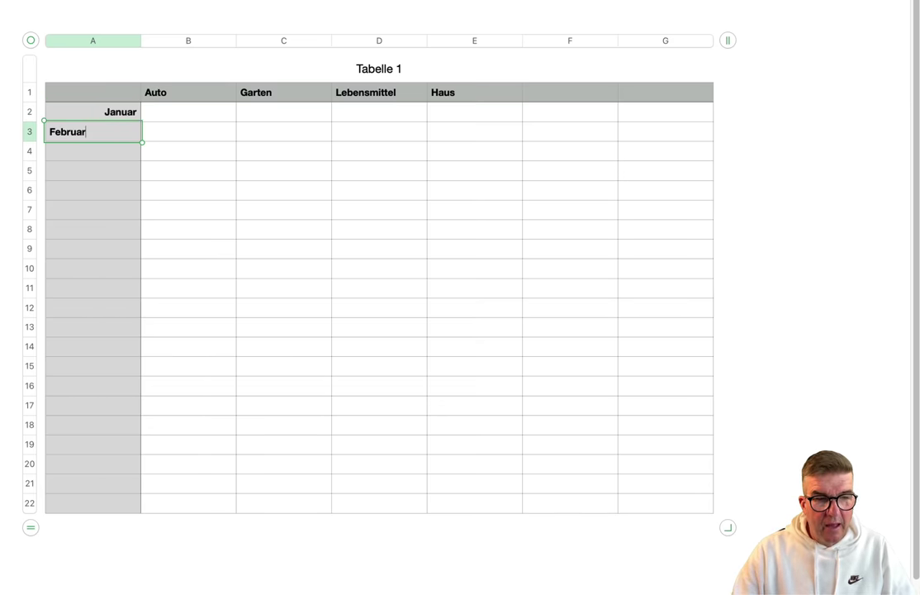
key(Return)
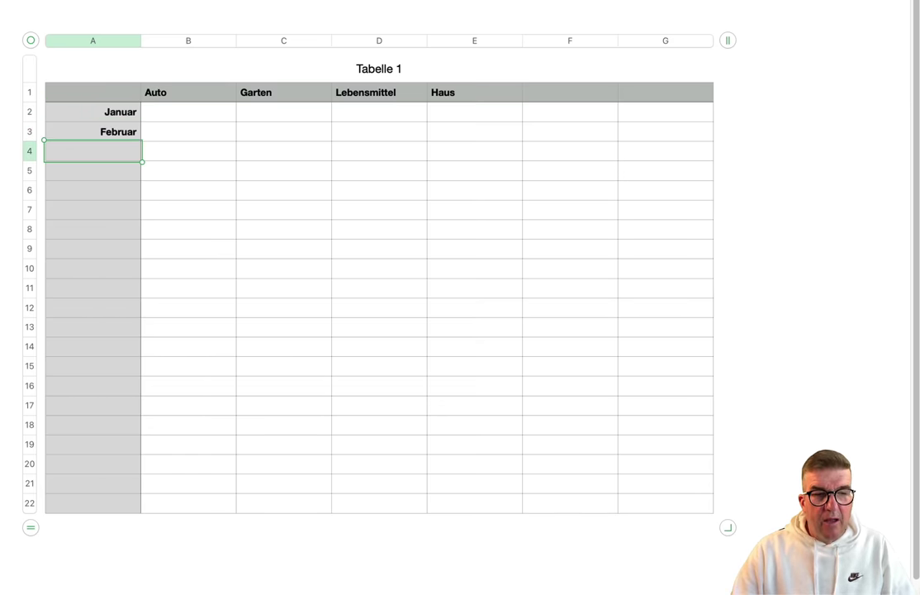
click(93, 131)
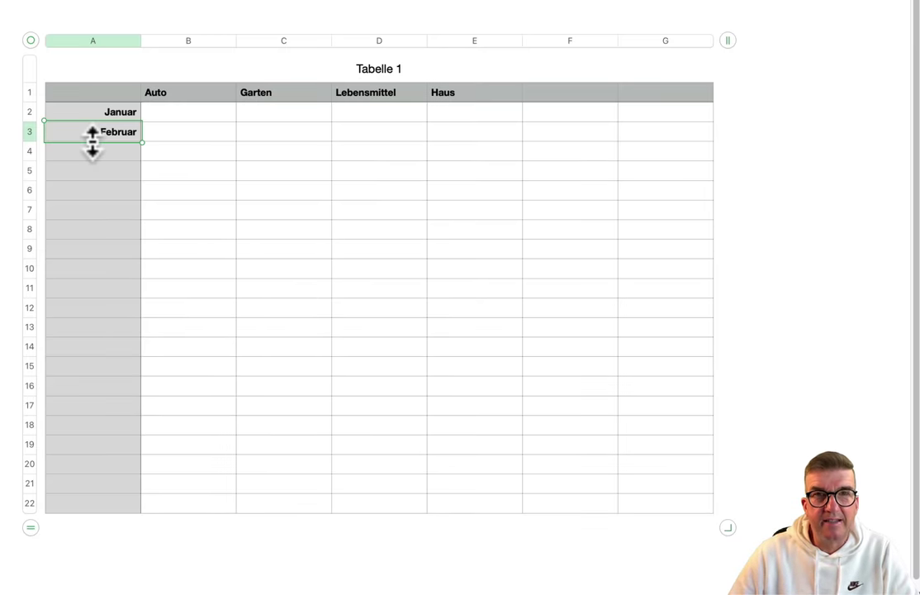
drag(92, 140, 90, 330)
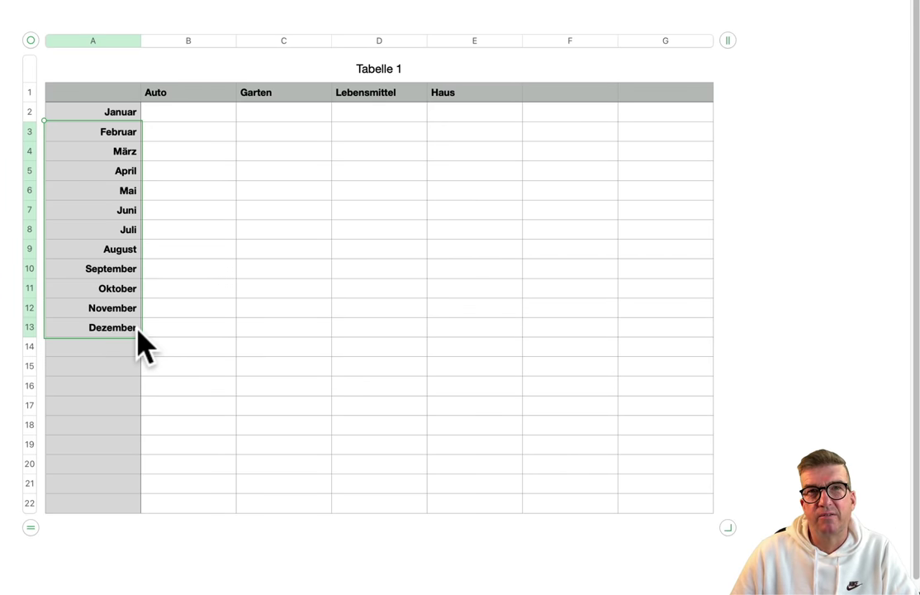
Replace the table title with Ausgaben 2021.
click(366, 69)
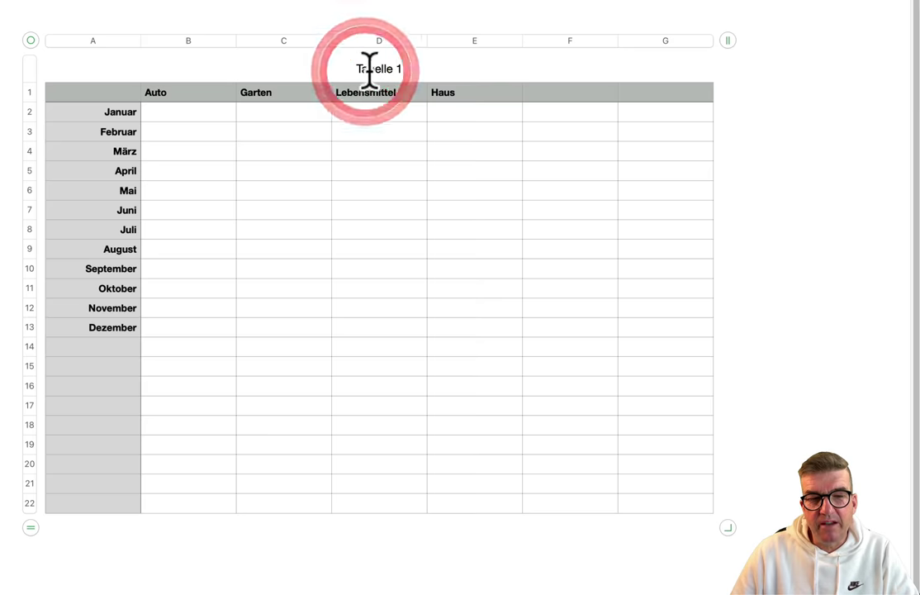
drag(405, 68, 341, 68)
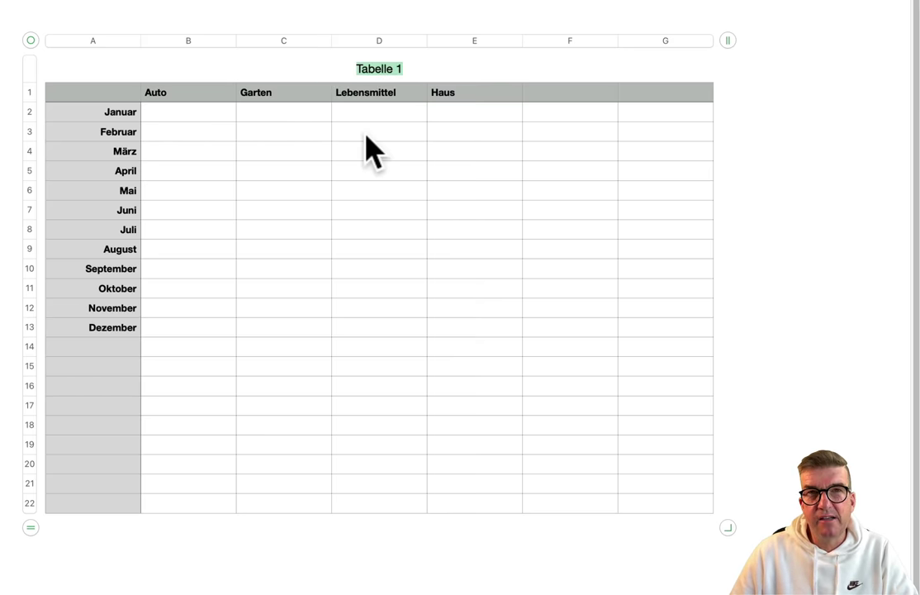
text(Au)
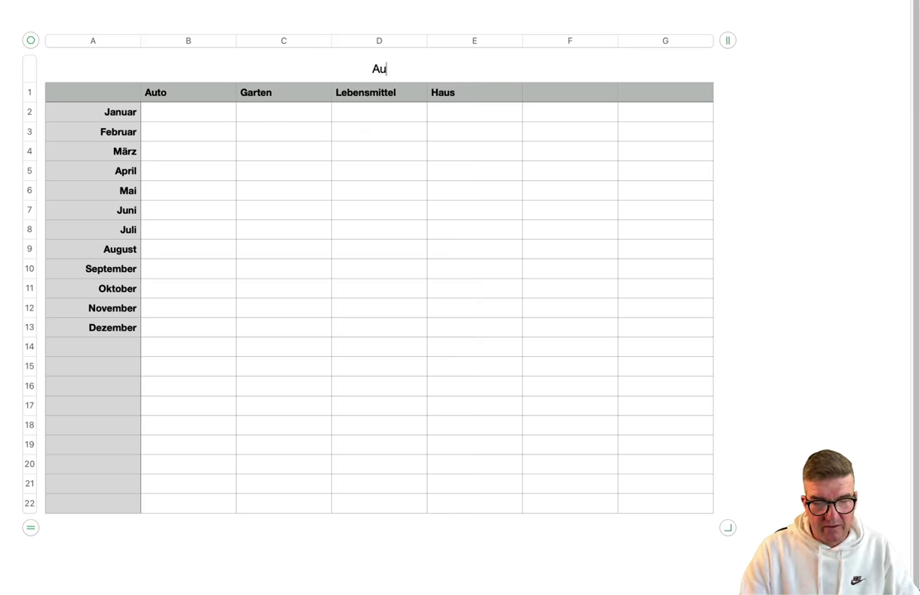
text(sgaben 2021)
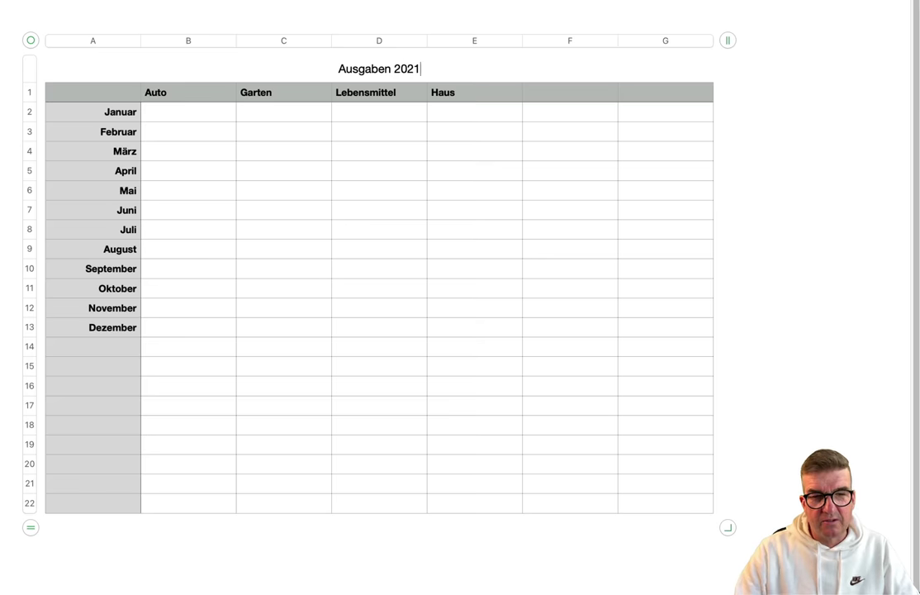
click(338, 185)
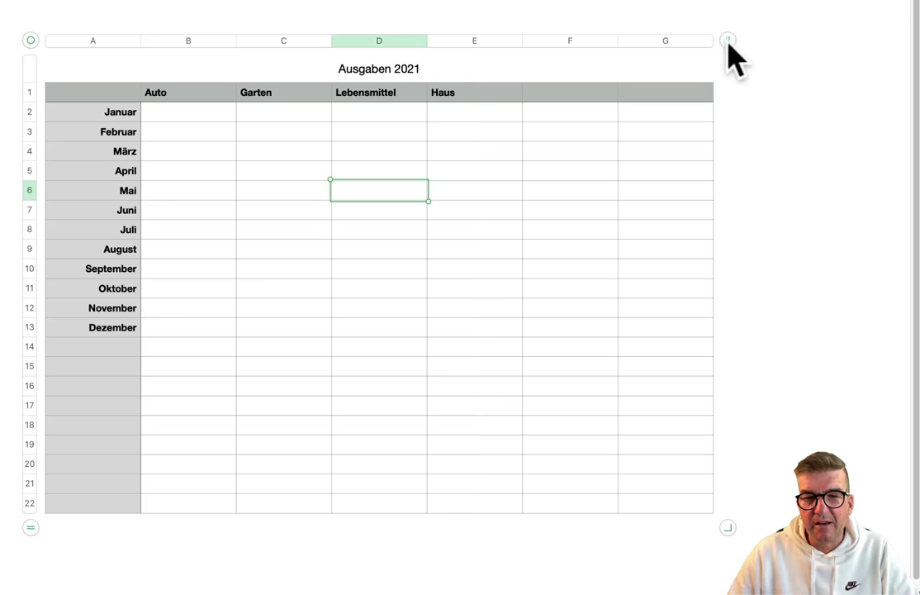
Remove the empty columns F and G and the empty rows 14 to 22 from the table.
drag(728, 40, 512, 45)
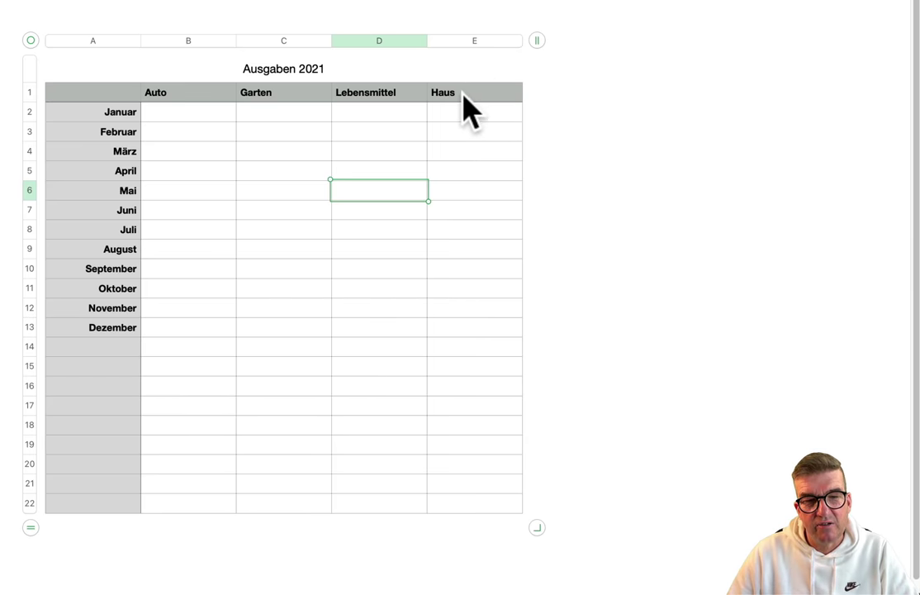
mouse_move(534, 41)
mouse_down()
mouse_move(526, 42)
mouse_move(582, 43)
mouse_move(526, 39)
mouse_move(873, 36)
mouse_move(524, 40)
mouse_up()
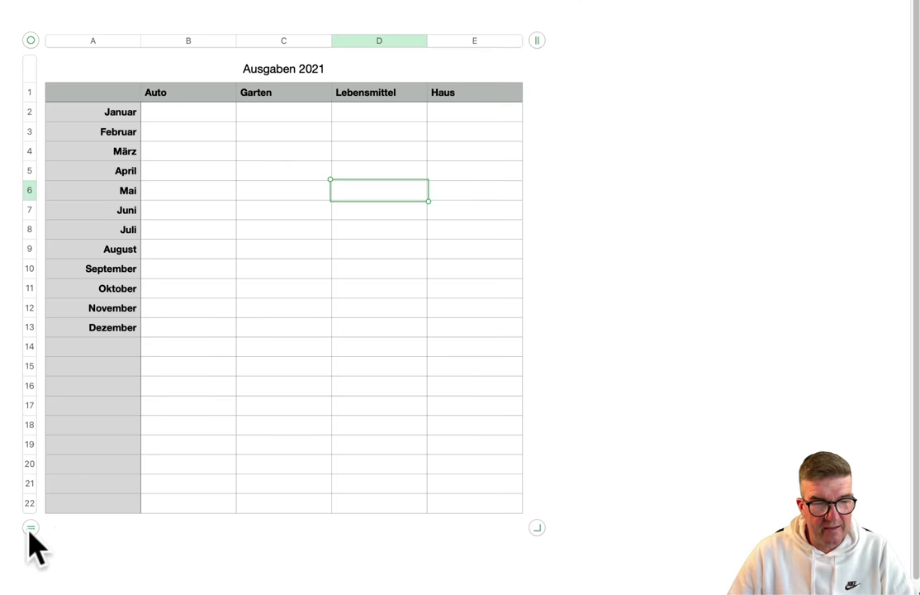
drag(30, 533, 30, 361)
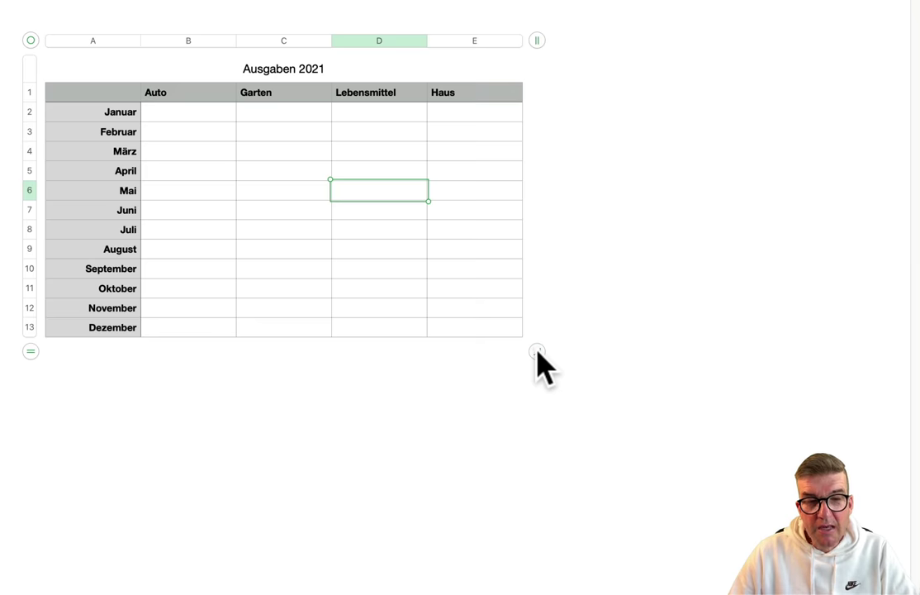
Extend the table's columns and rows together, and shrink it back to 5 columns and 13 rows.
drag(539, 354, 751, 507)
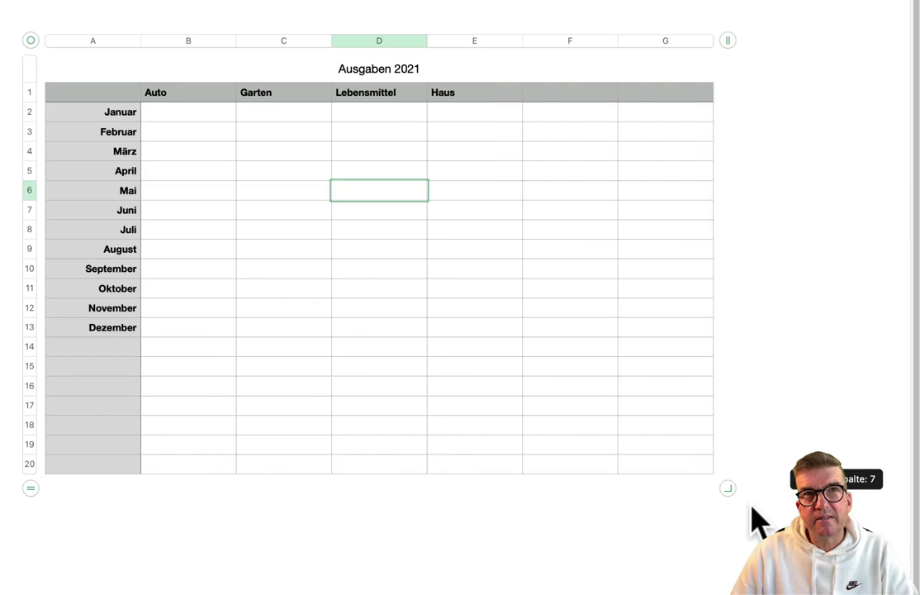
drag(756, 521, 503, 302)
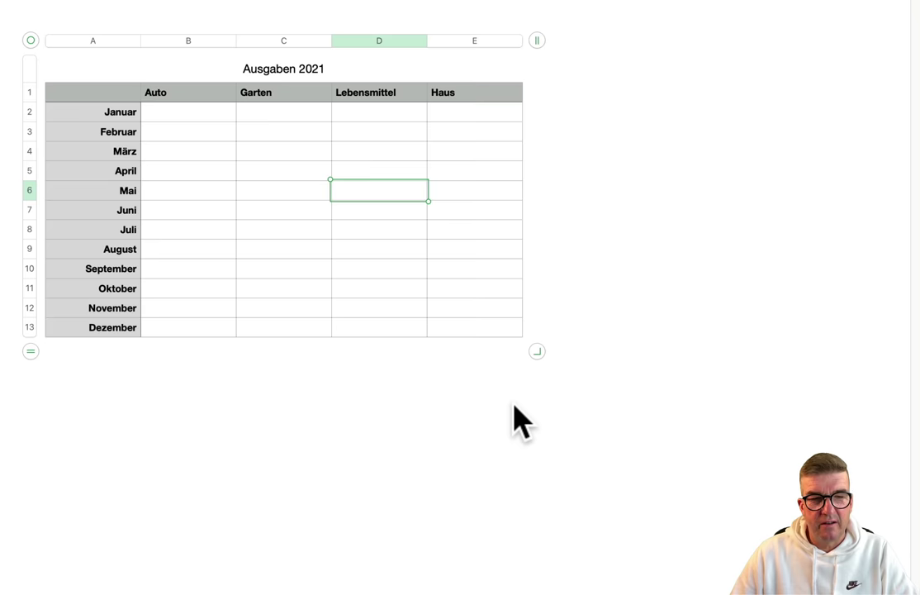
Fill the Auto header cell B1 with light green.
click(212, 94)
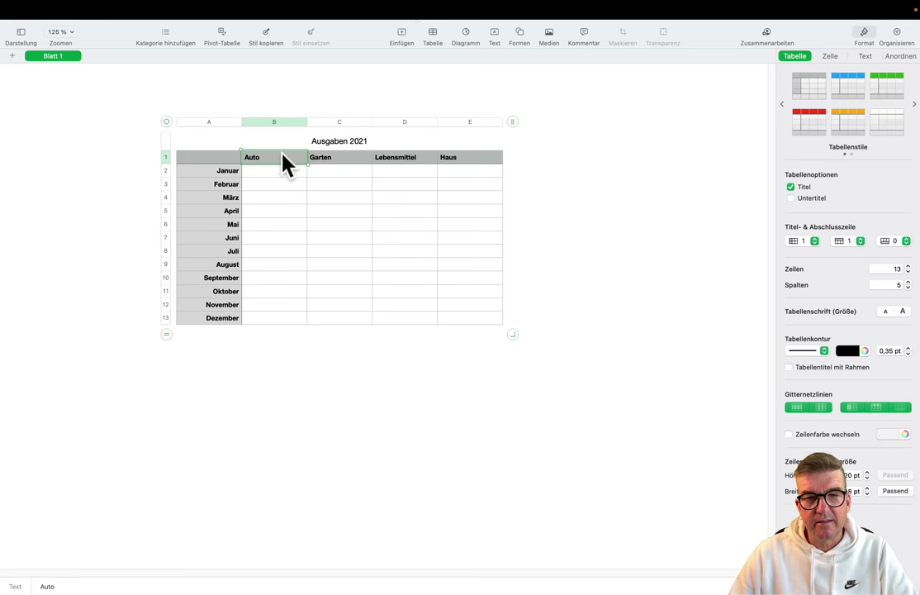
click(866, 33)
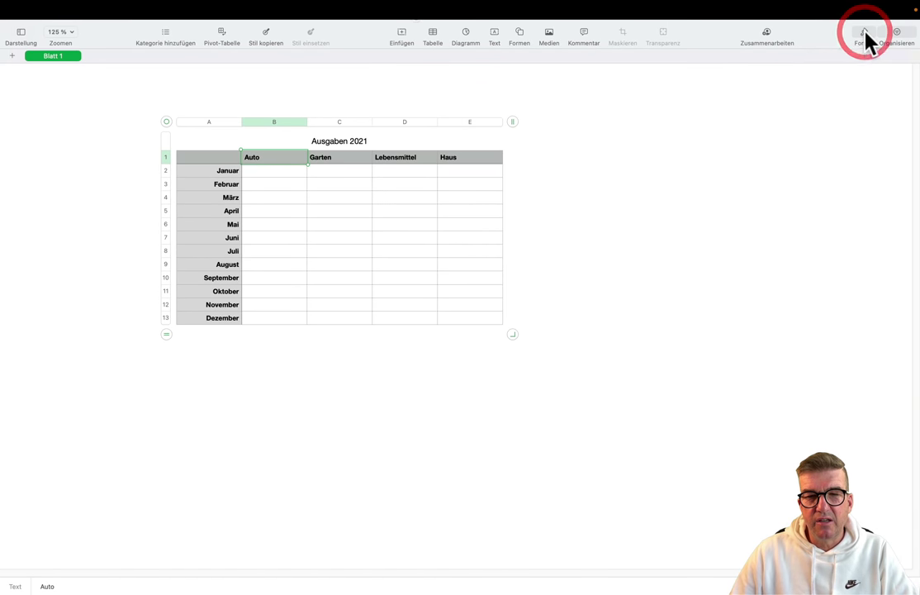
click(866, 35)
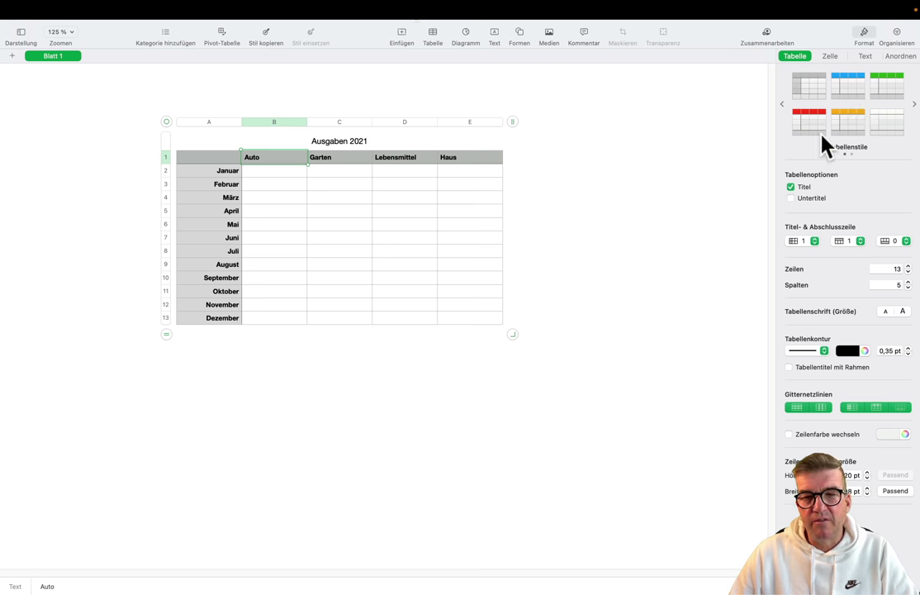
click(831, 58)
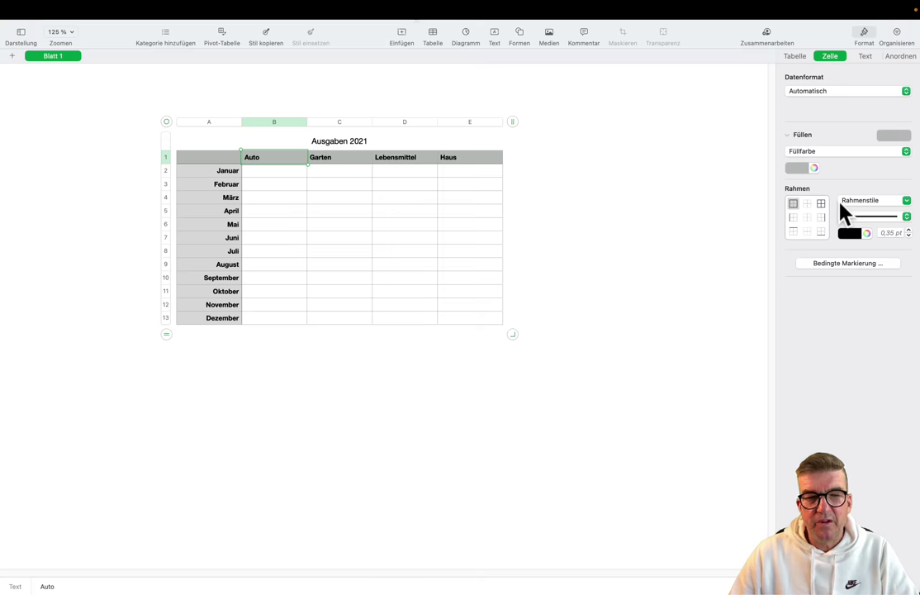
click(906, 137)
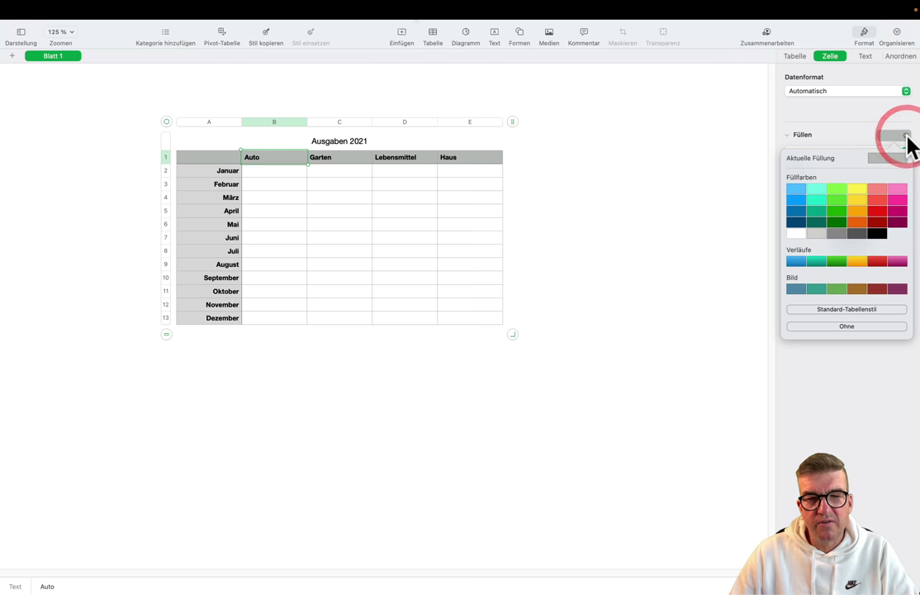
click(837, 199)
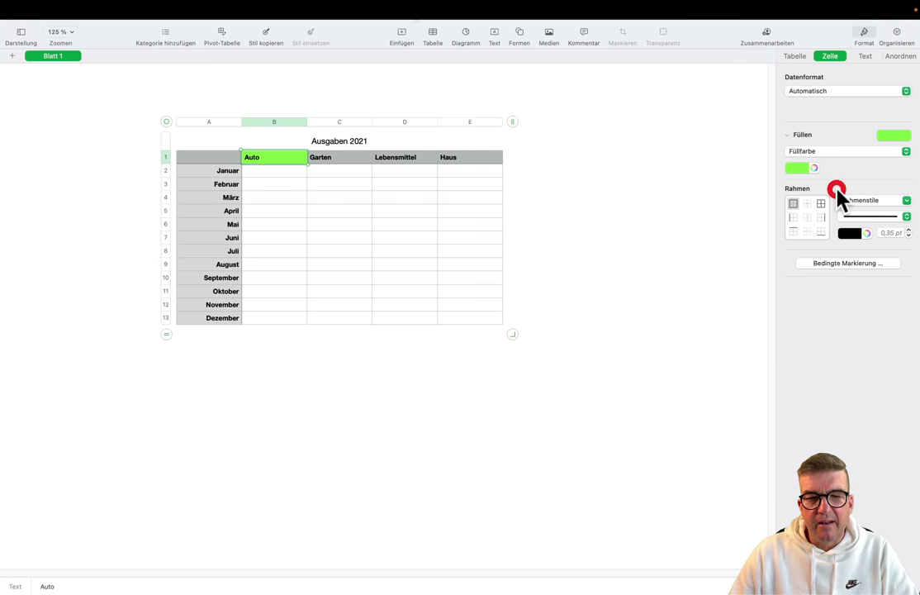
Fill the Garten header cell C1 with light yellow and the Lebensmittel header cell D1 with light red.
click(337, 160)
click(894, 136)
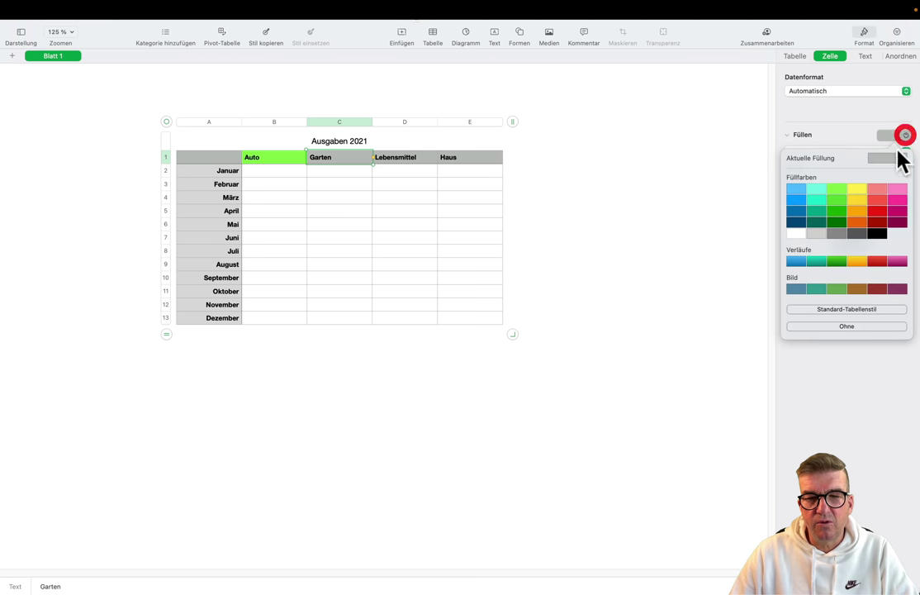
click(858, 187)
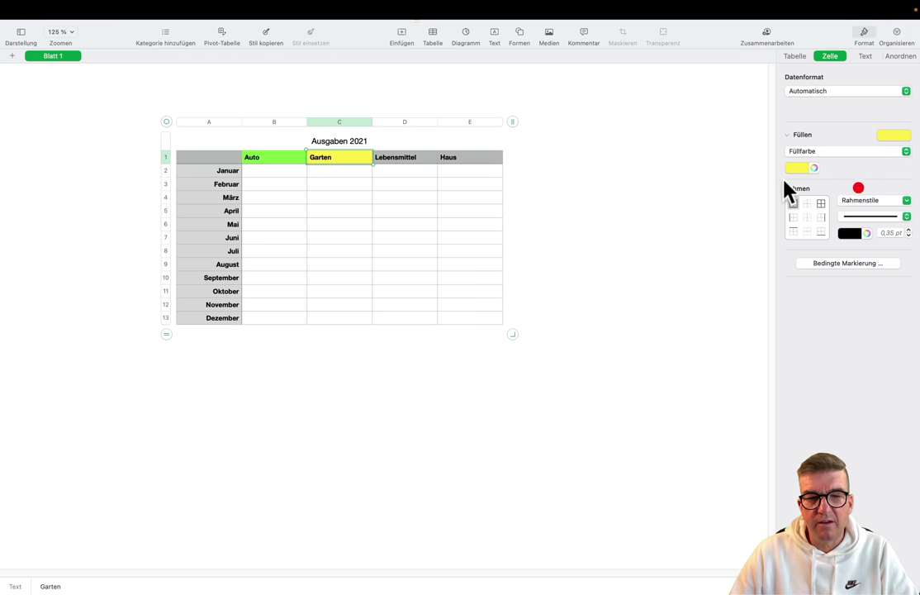
click(417, 165)
click(896, 136)
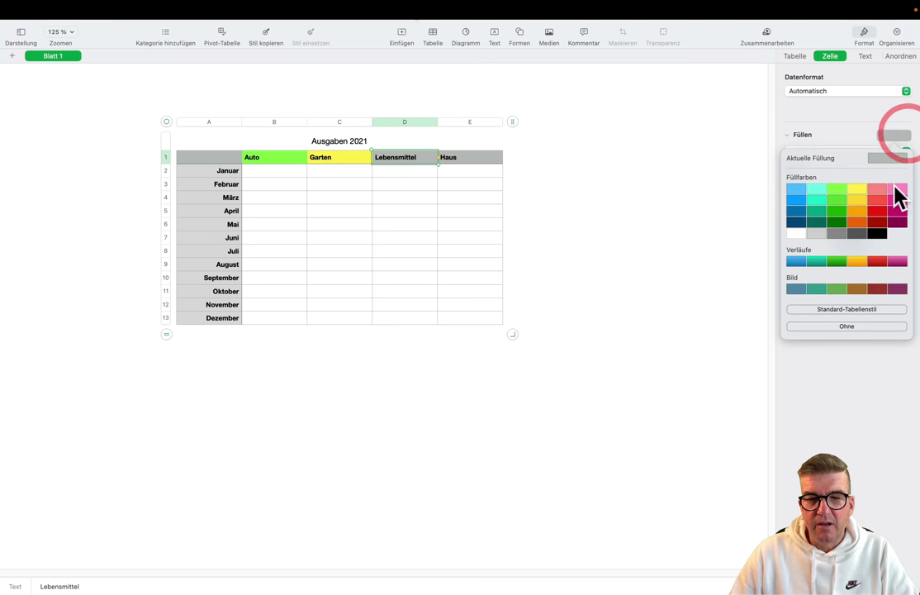
click(877, 194)
Fill the Haus header cell E1 with light pink and deselect the table.
click(489, 159)
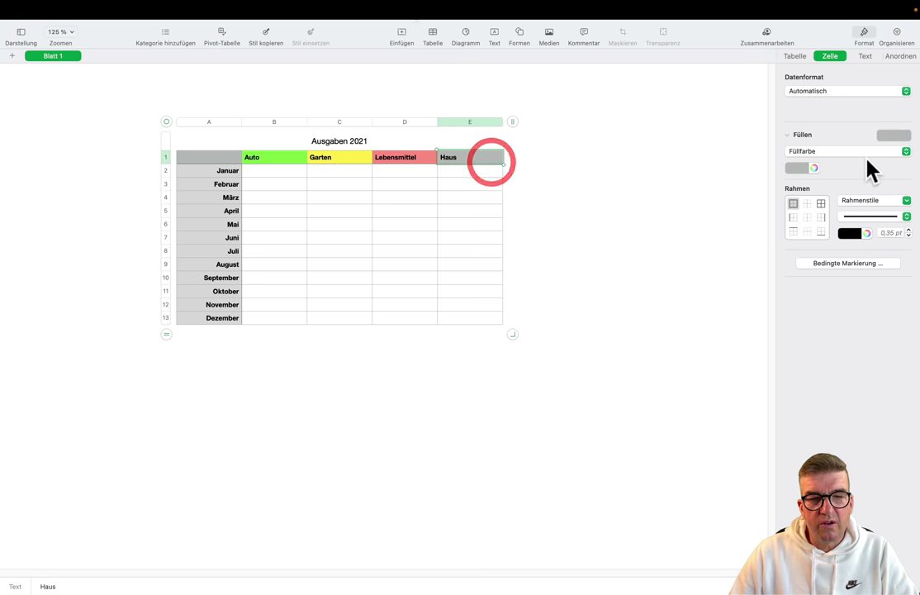
click(899, 135)
click(899, 191)
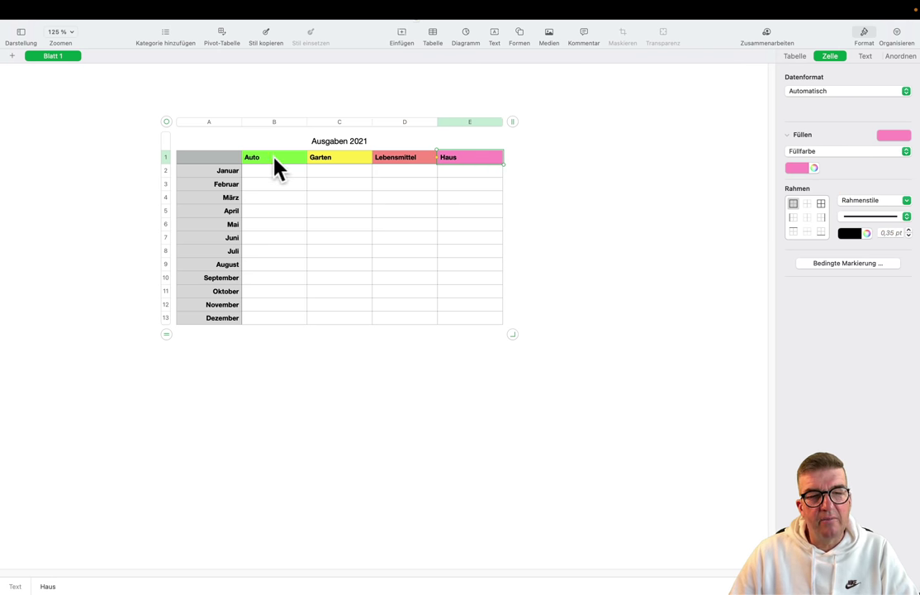
click(540, 173)
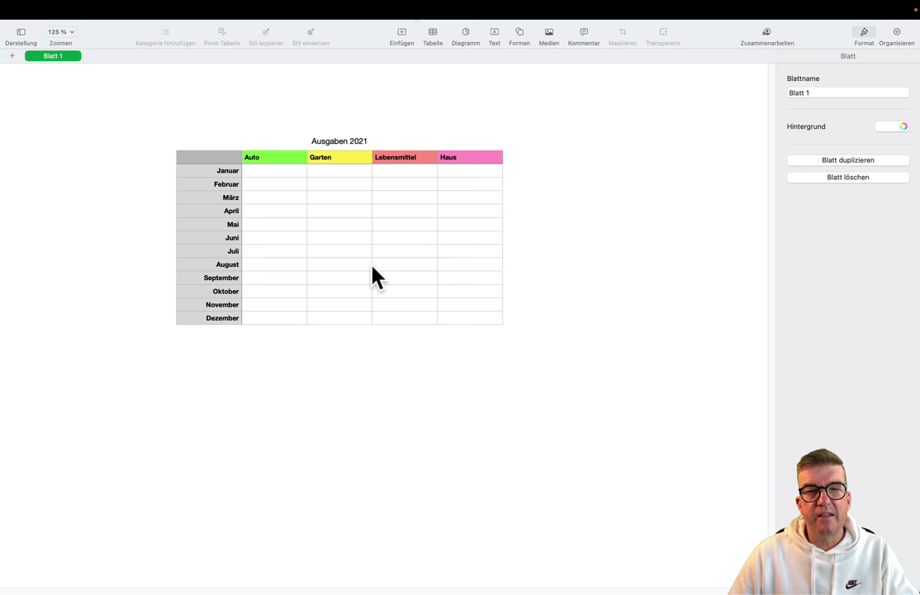
Fill the entire Auto column B with the same light green as its header.
click(283, 182)
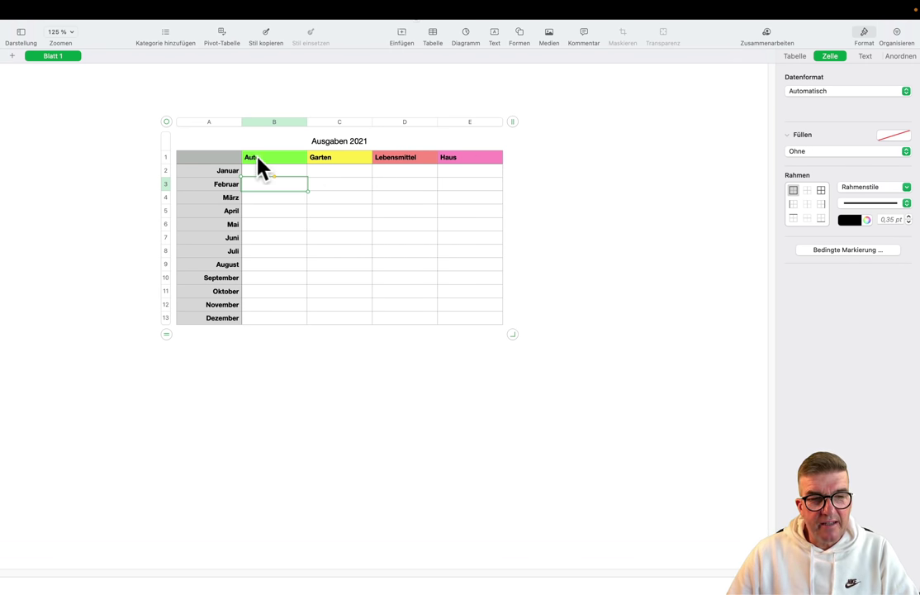
click(281, 157)
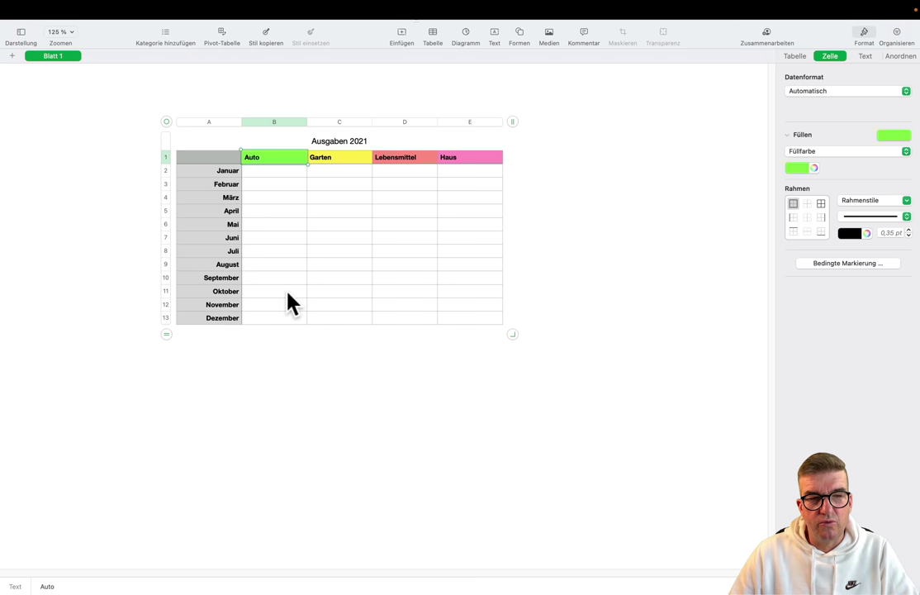
click(281, 122)
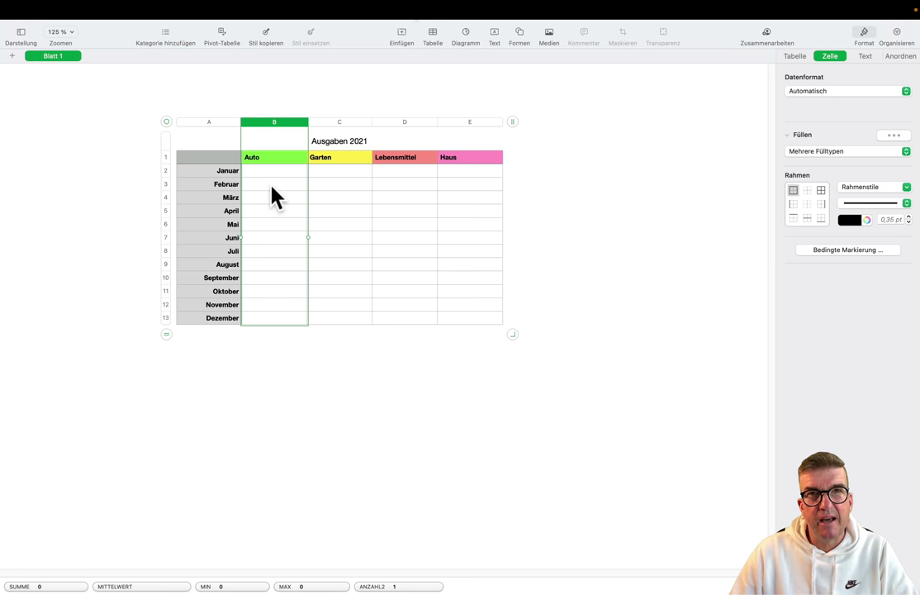
click(906, 136)
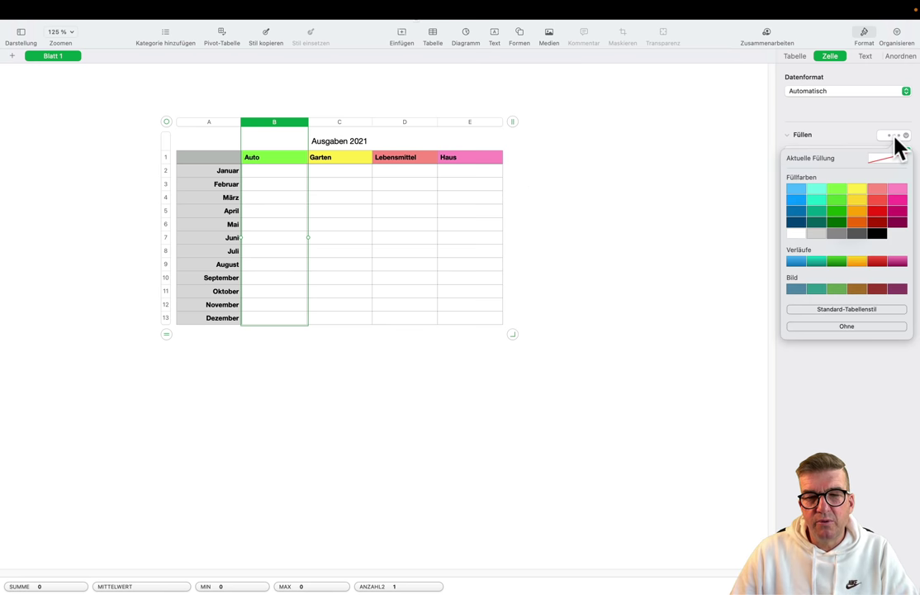
click(839, 190)
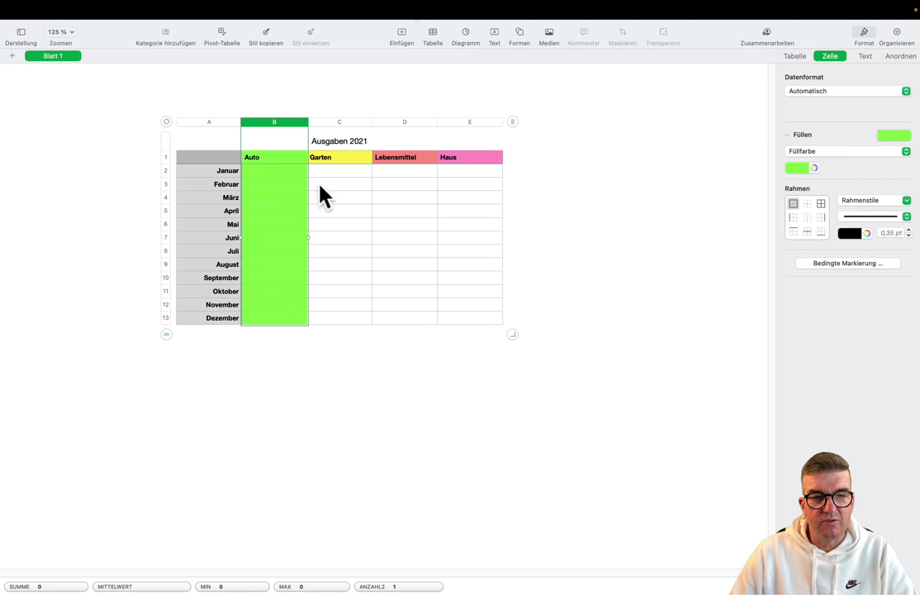
Fill the entire Garten column C with light yellow and the entire Lebensmittel column D with light red.
click(342, 124)
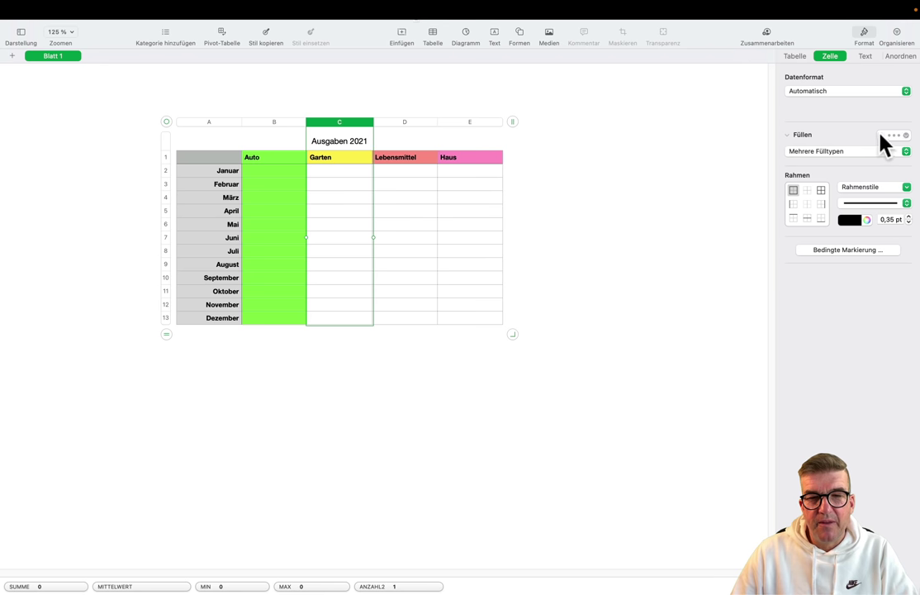
click(900, 136)
click(859, 200)
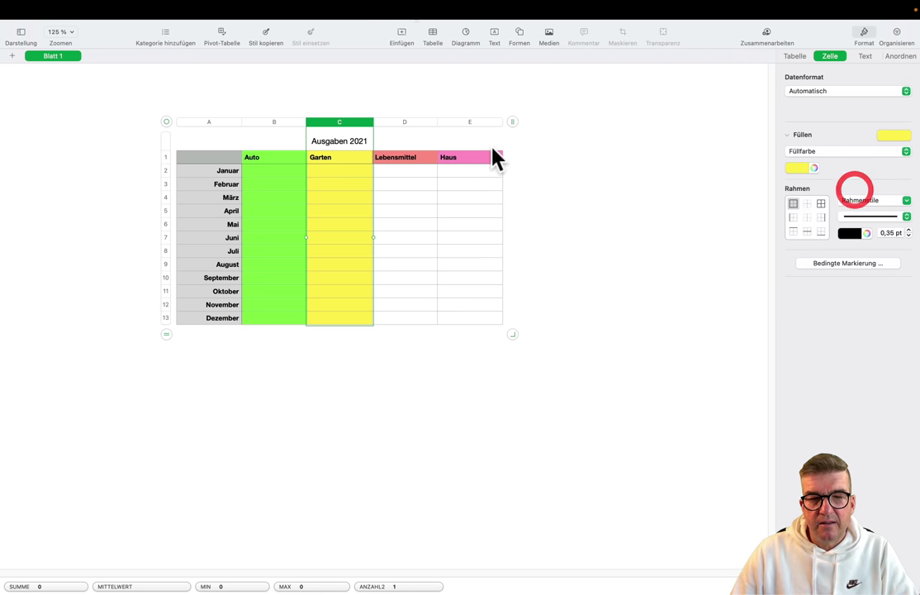
click(404, 124)
click(901, 135)
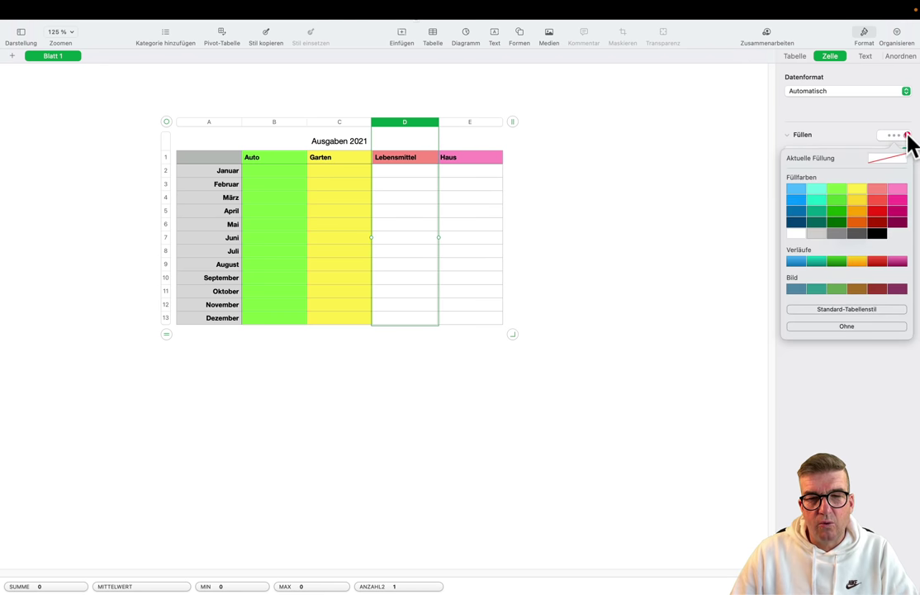
click(881, 191)
Fill the entire Haus column E with light pink to match its header.
click(467, 124)
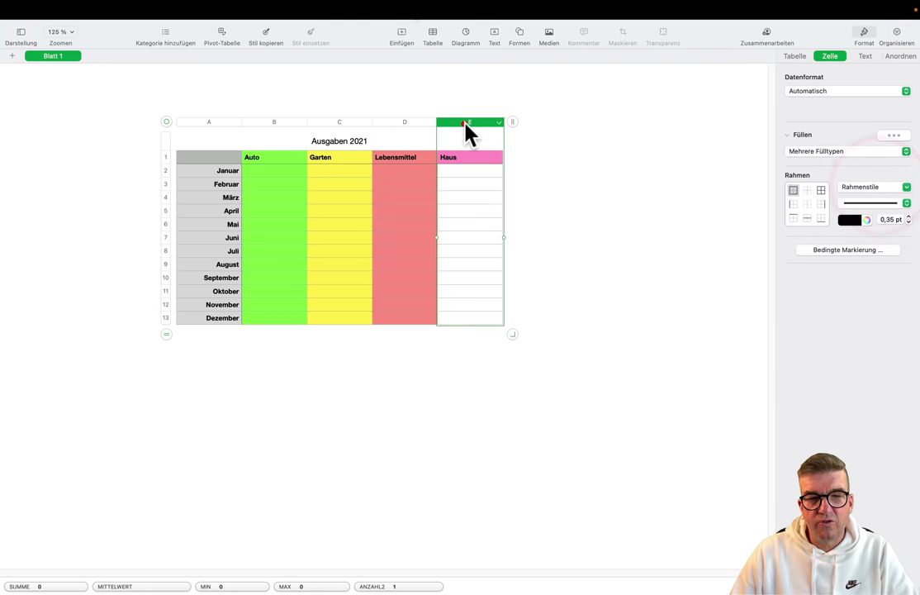
click(906, 137)
click(897, 190)
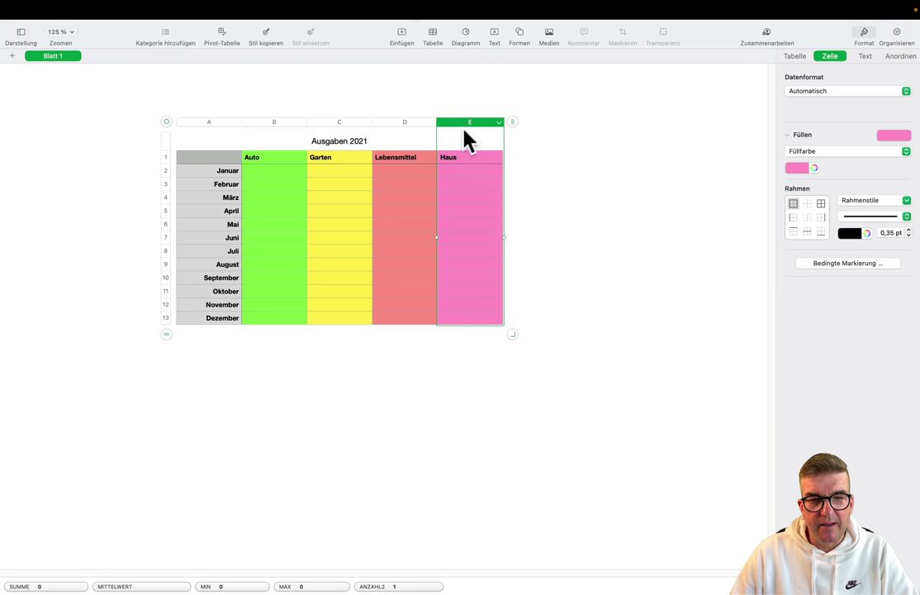
click(419, 124)
click(338, 122)
click(278, 122)
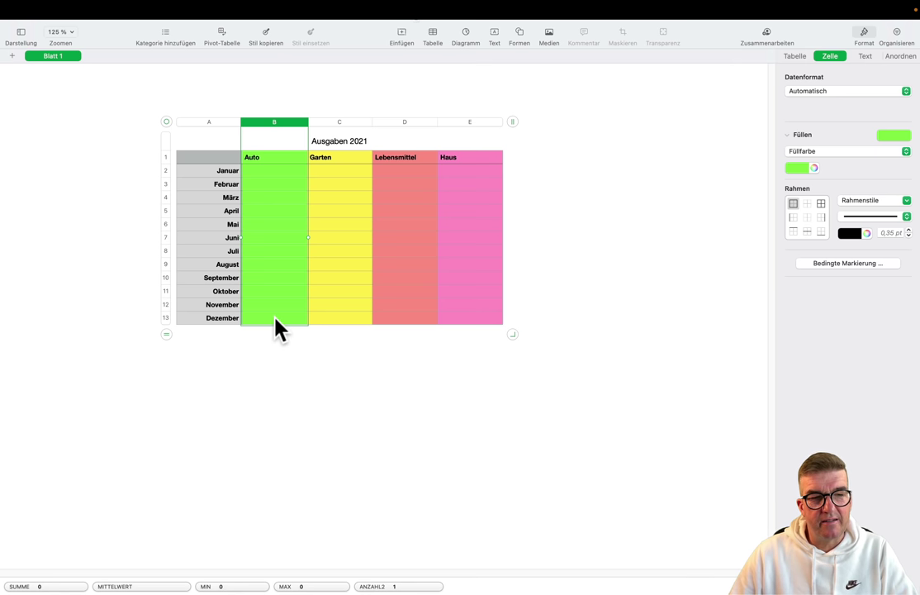
click(165, 170)
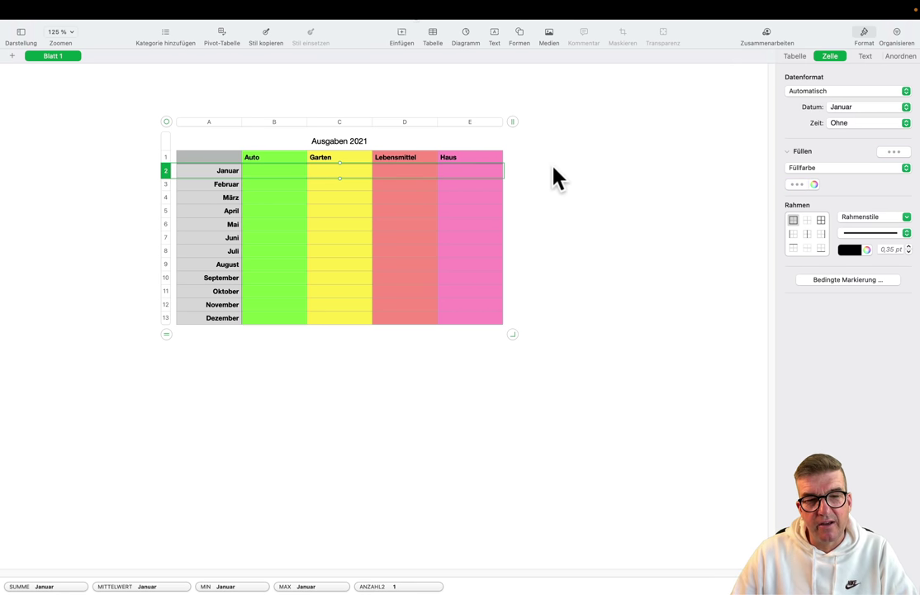
click(527, 217)
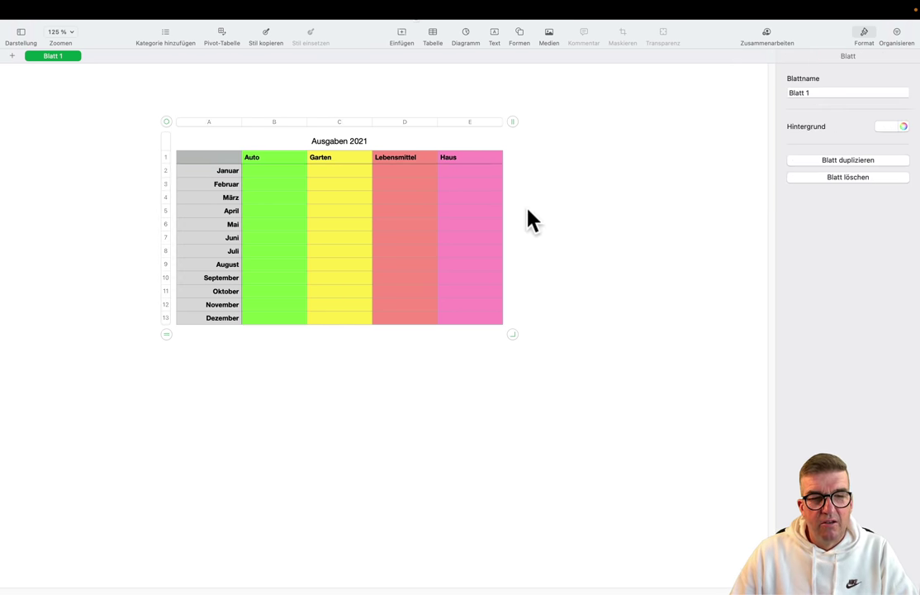